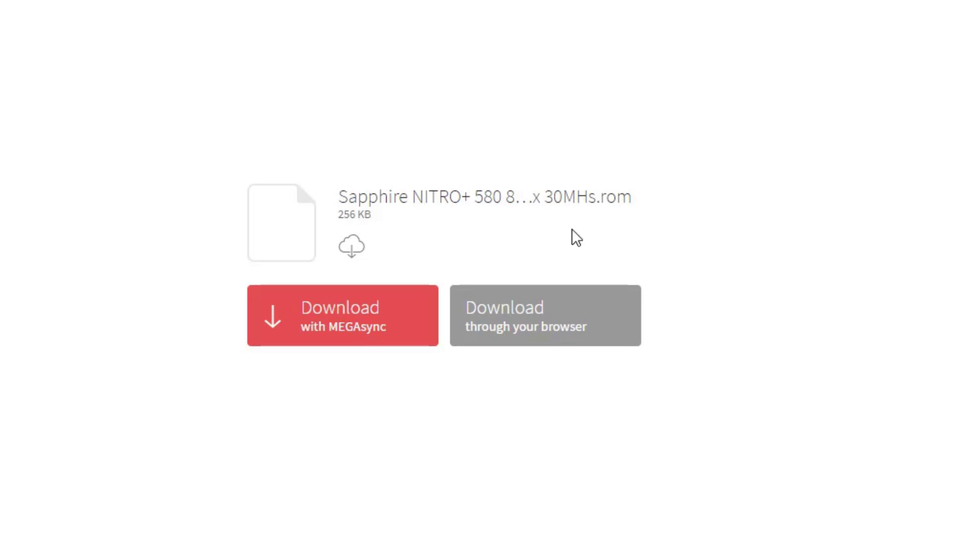
- Download the 256 KB Sapphire NITRO+ 580 ROM from MEGA through the browser
drag(343, 197, 633, 200)
click(653, 224)
click(595, 328)
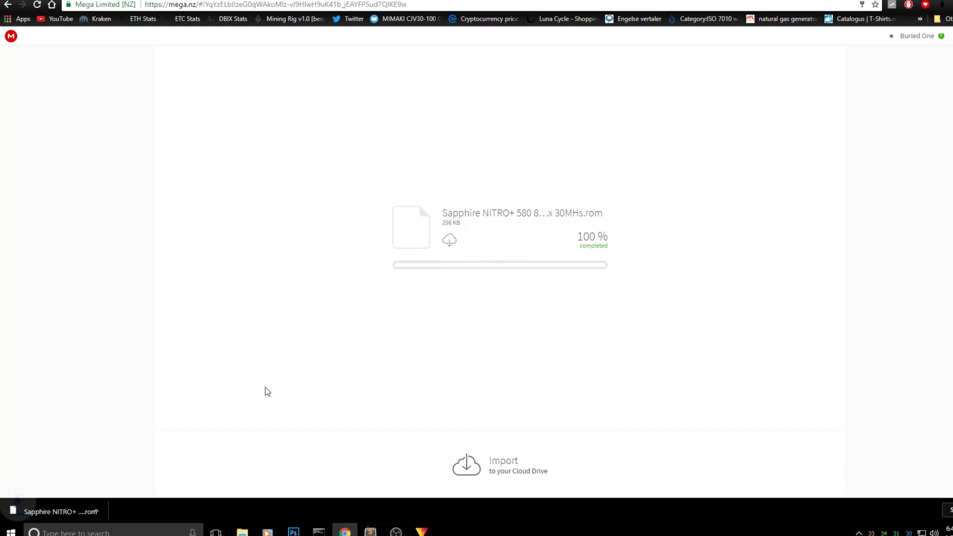
- Place the downloaded Sapphire ROM on the desktop beside the Atiflash folder and launch GPU-Z
key(super+Down)
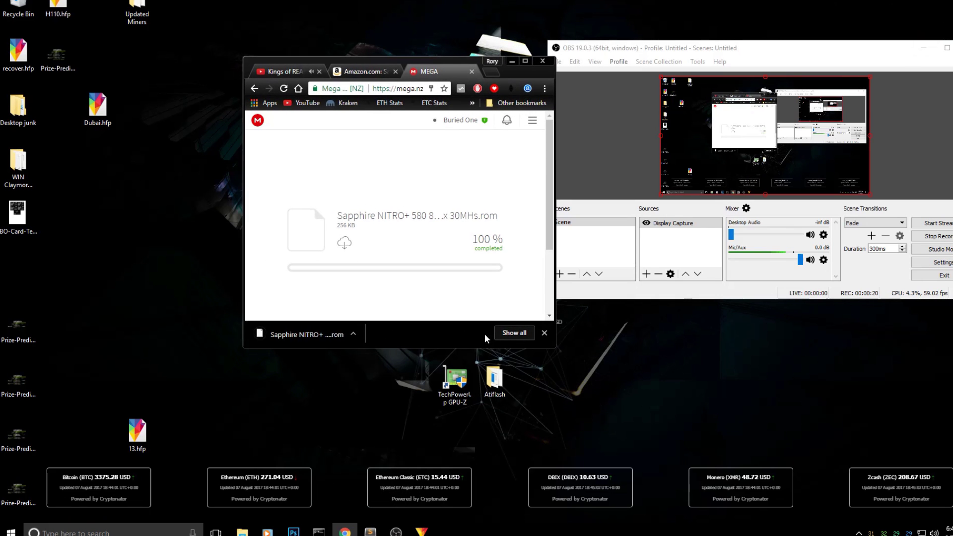
drag(298, 334, 650, 385)
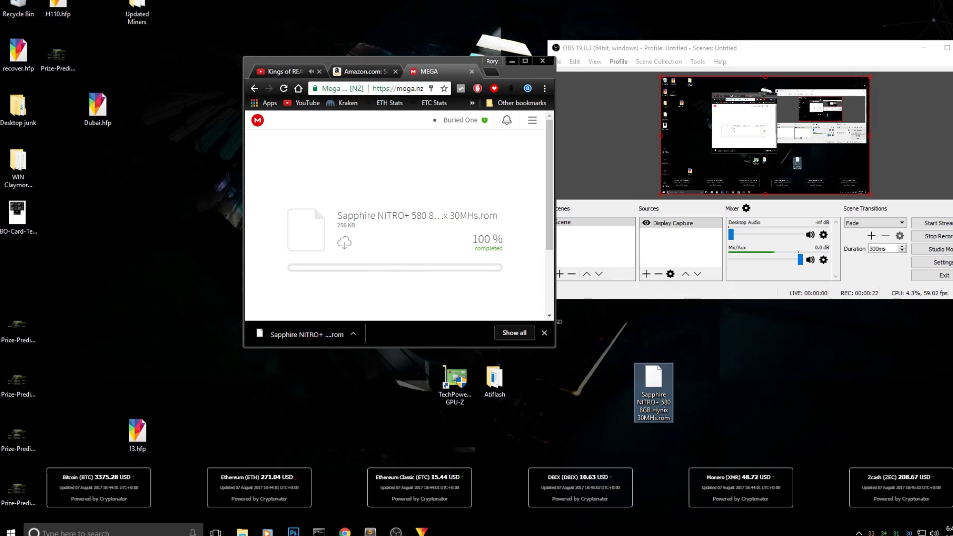
click(924, 48)
click(512, 61)
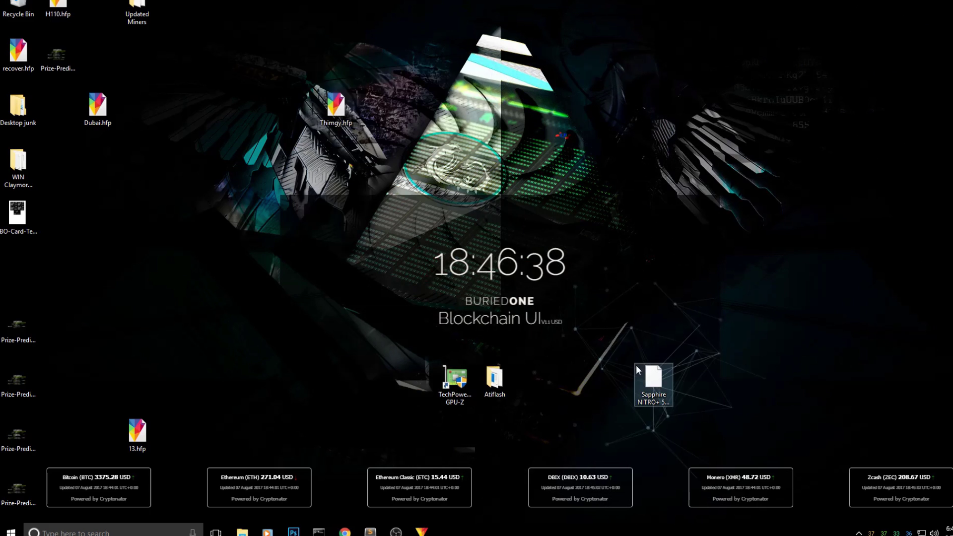
drag(661, 380, 548, 383)
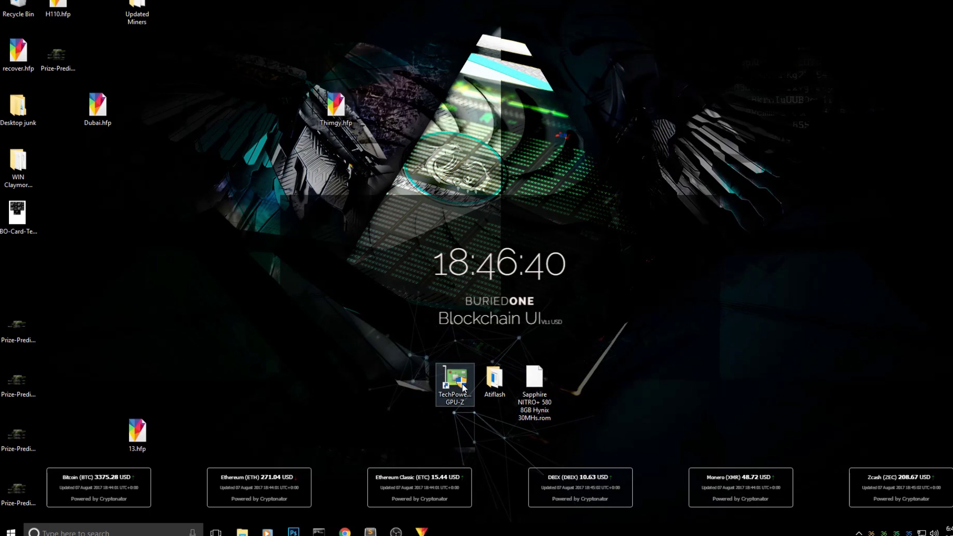
click(447, 373)
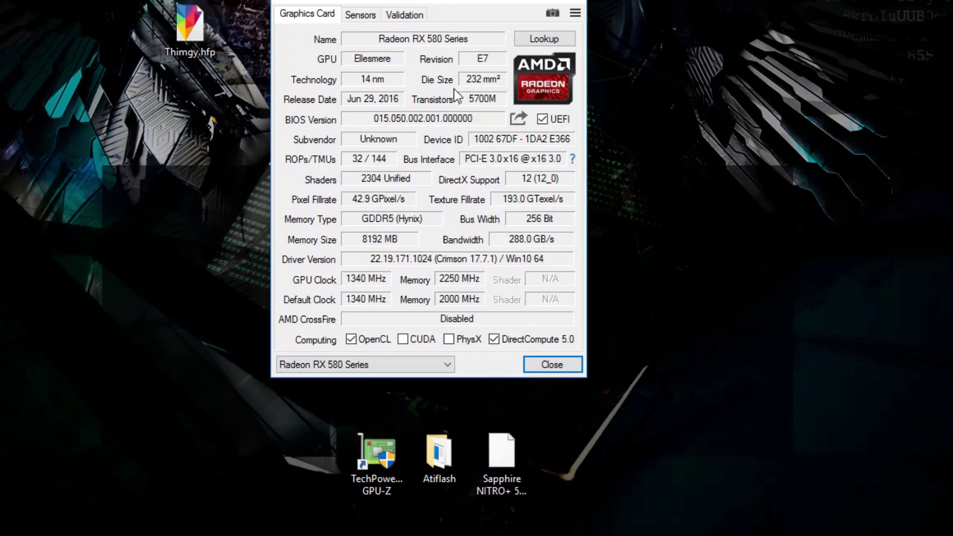
mouse_move(349, 219)
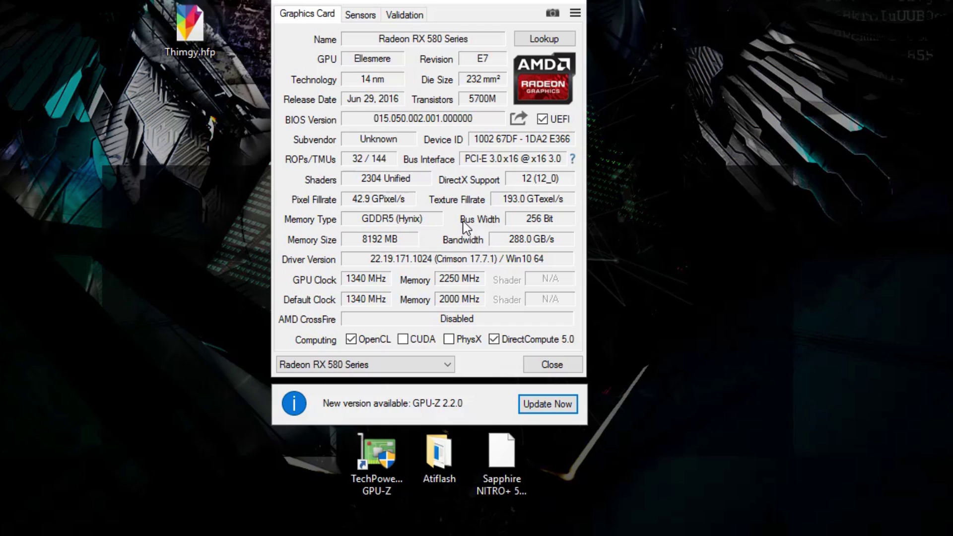
mouse_move(366, 240)
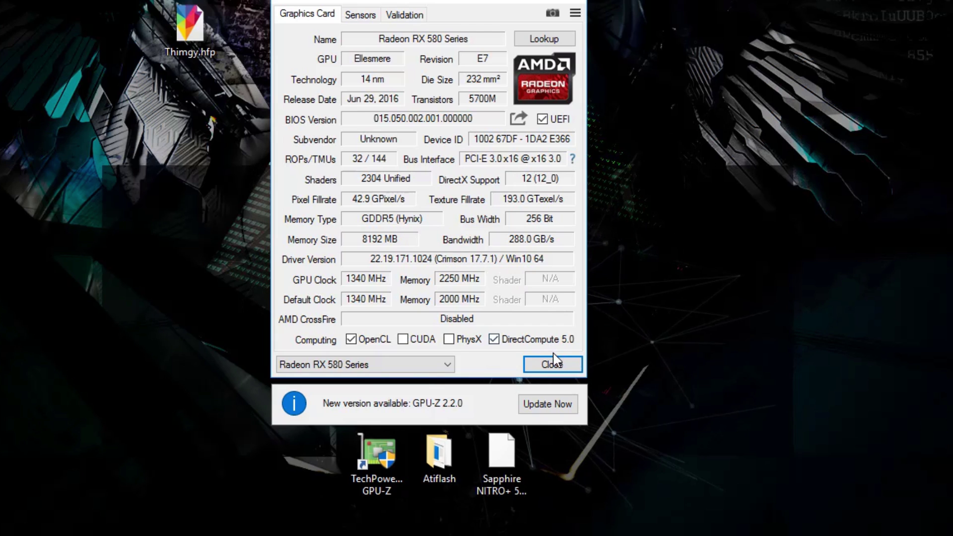
click(556, 367)
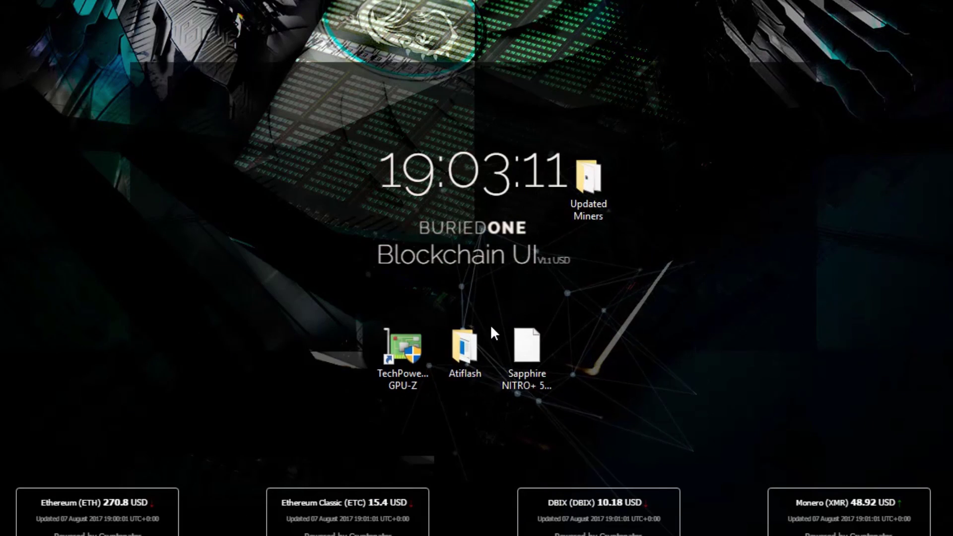
- Move the Atiflash folder into Local Disk (C:) and the Sapphire ROM file inside it
click(466, 366)
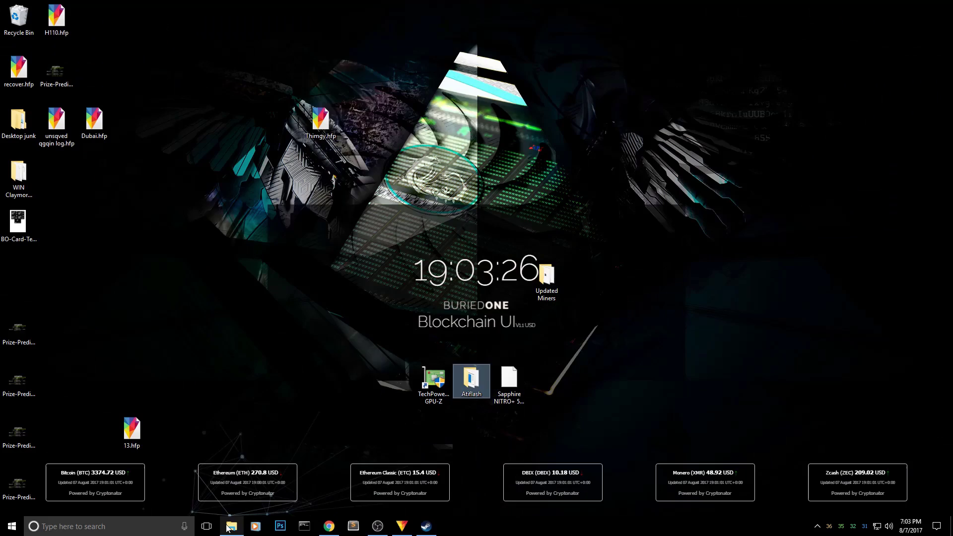
key(alt+Tab)
drag(357, 59, 334, 31)
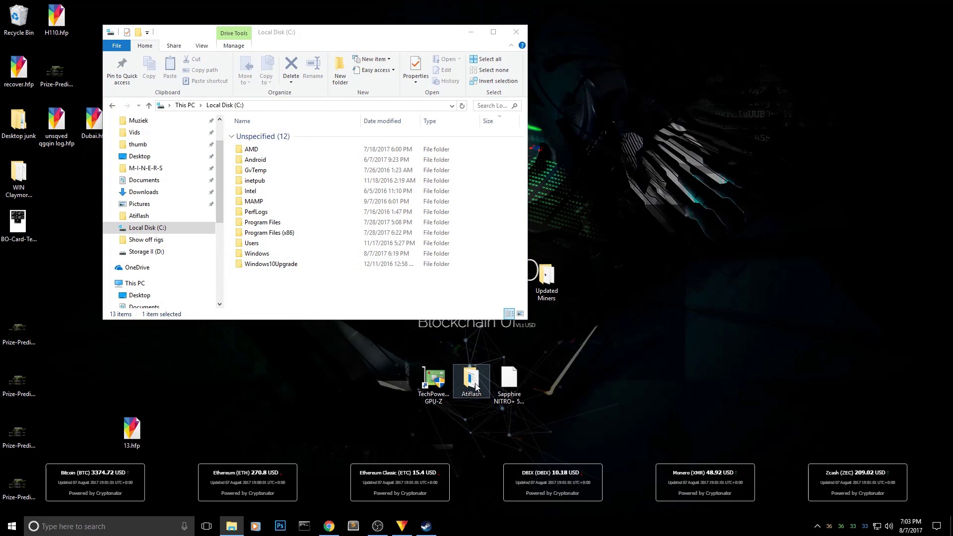
drag(472, 380, 379, 292)
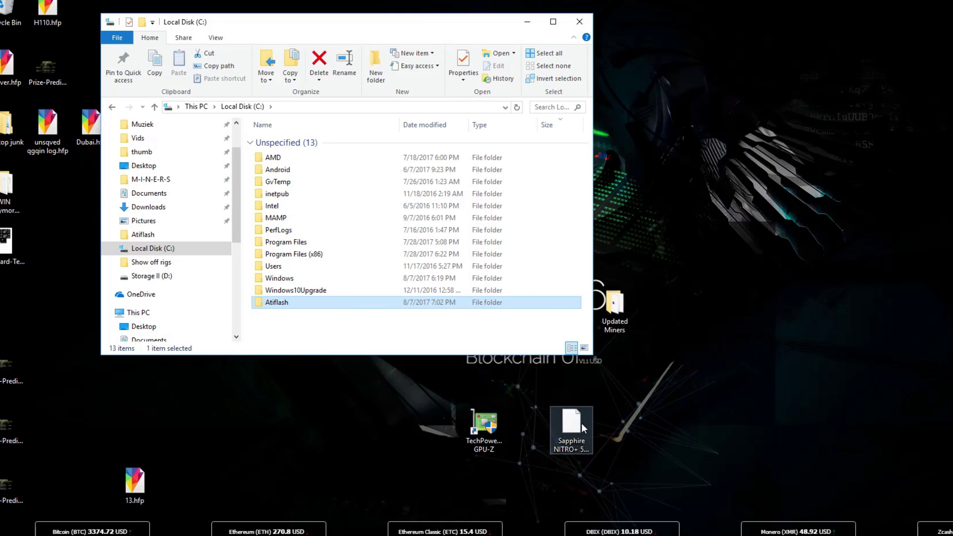
drag(586, 422, 293, 305)
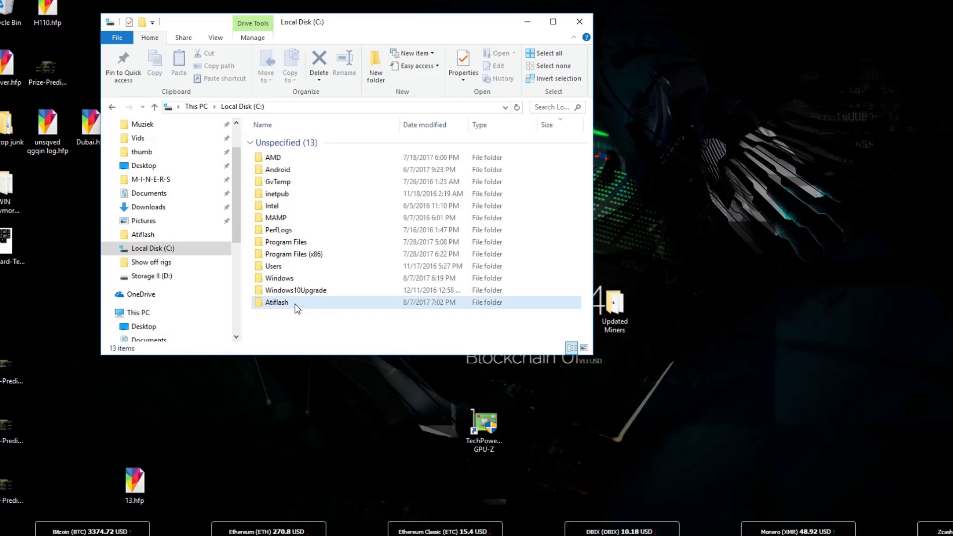
- Open the Atiflash folder, list all 19 files, and bring up ATIWinflash.exe's context menu
double_click(278, 303)
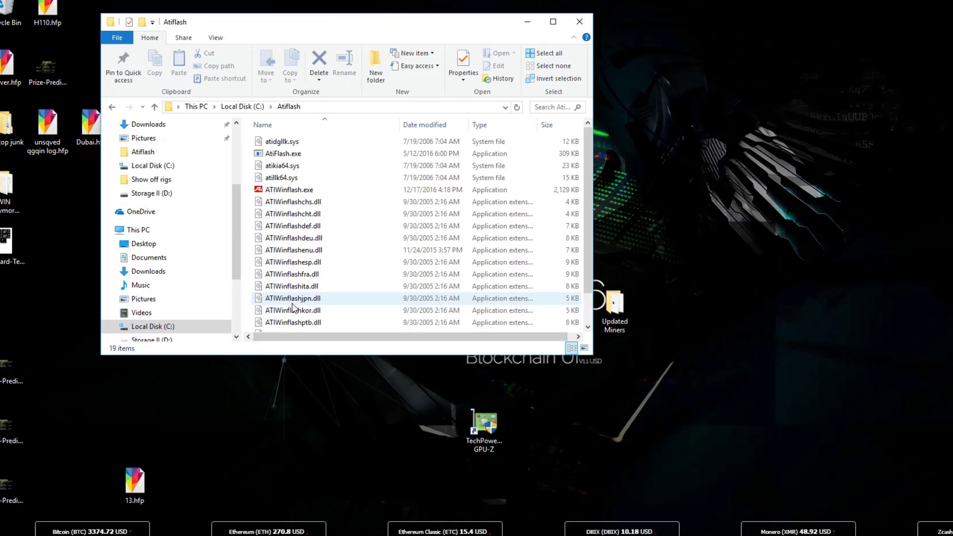
drag(341, 26, 495, 46)
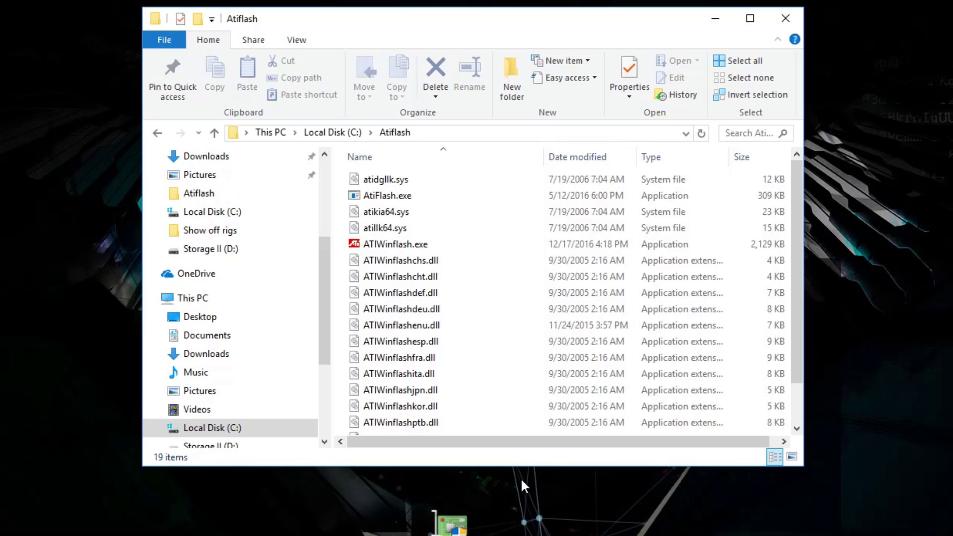
drag(534, 376, 533, 437)
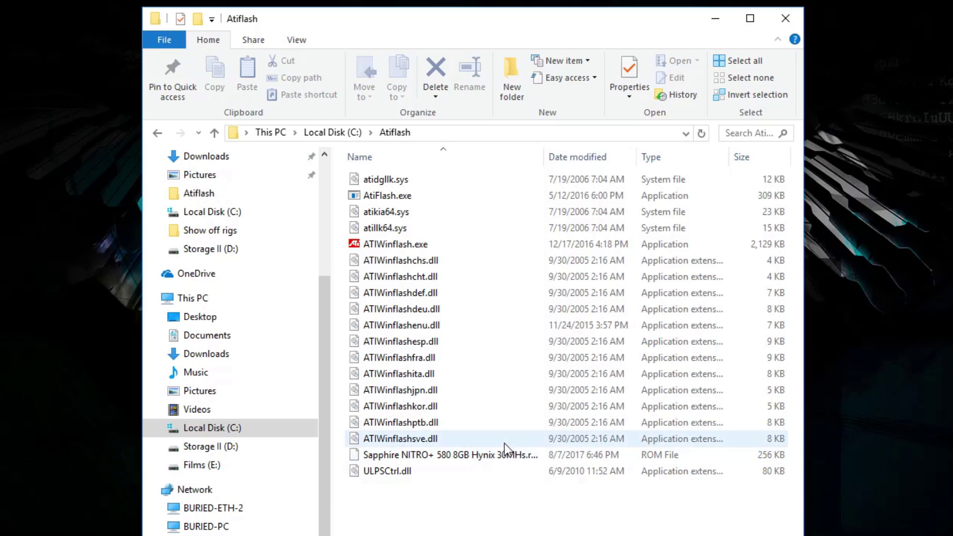
click(422, 245)
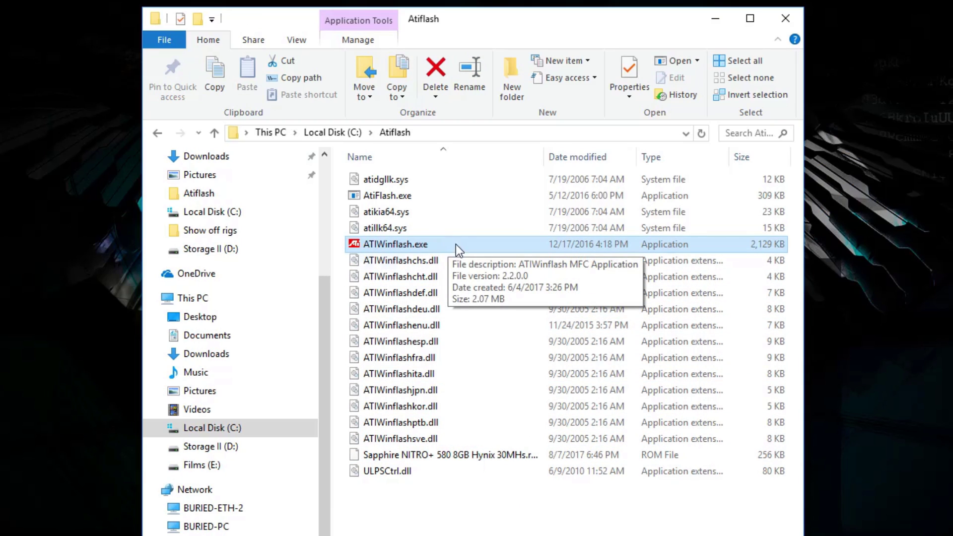
right_click(518, 246)
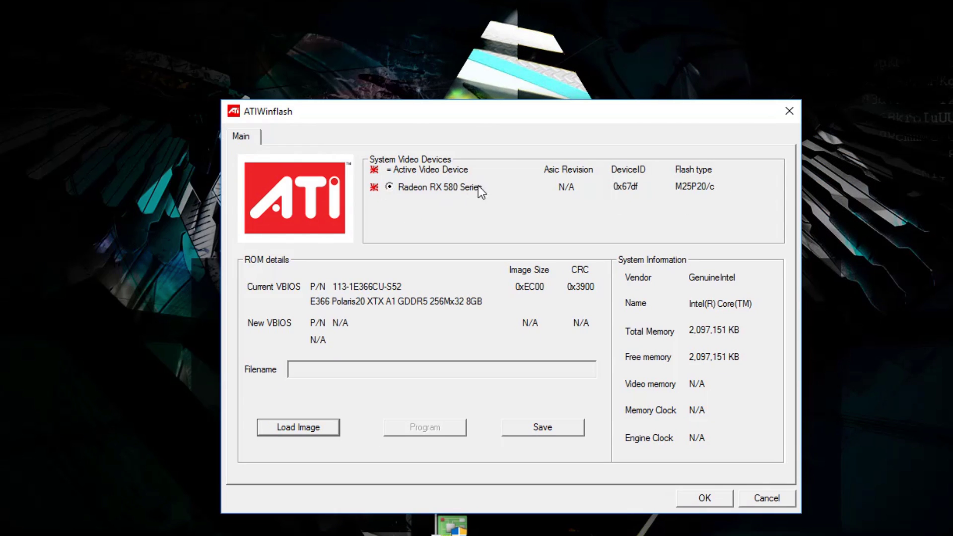
- Select the Radeon RX 580 Series as the target card in ATIWinflash
click(400, 187)
- Save the RX 580's current BIOS, renaming bios.rom to originalbios.rom in the Atiflash folder
click(564, 430)
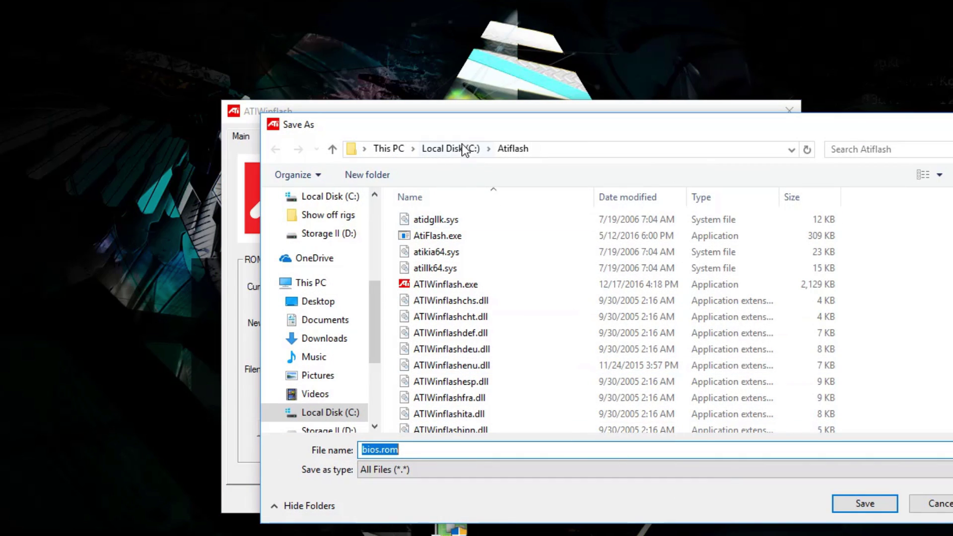
drag(482, 128, 792, 41)
drag(497, 0, 526, 18)
click(375, 358)
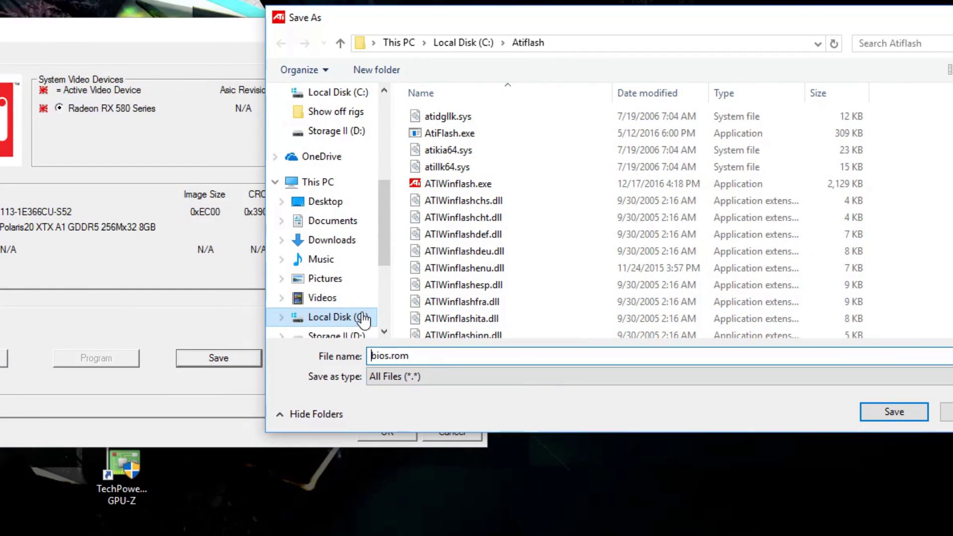
text(original)
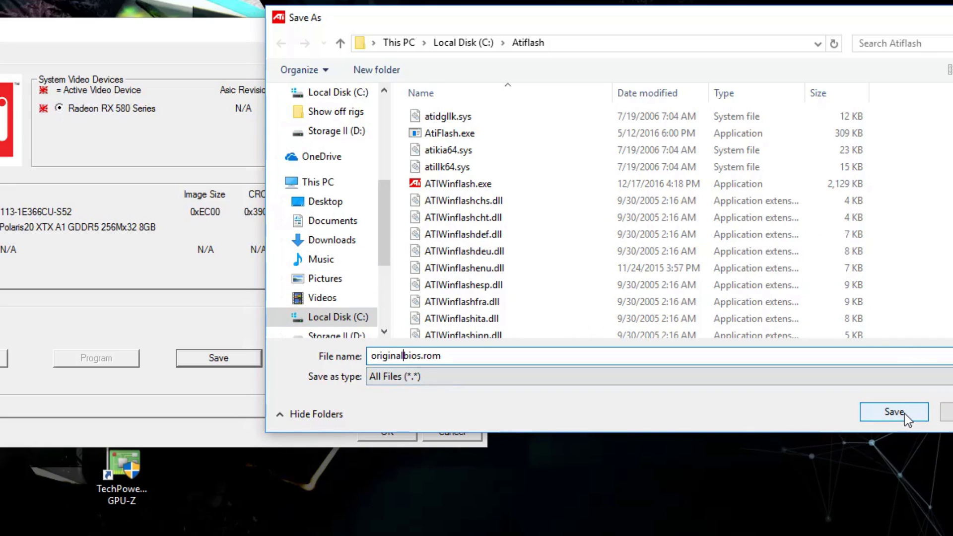
drag(547, 22, 479, 23)
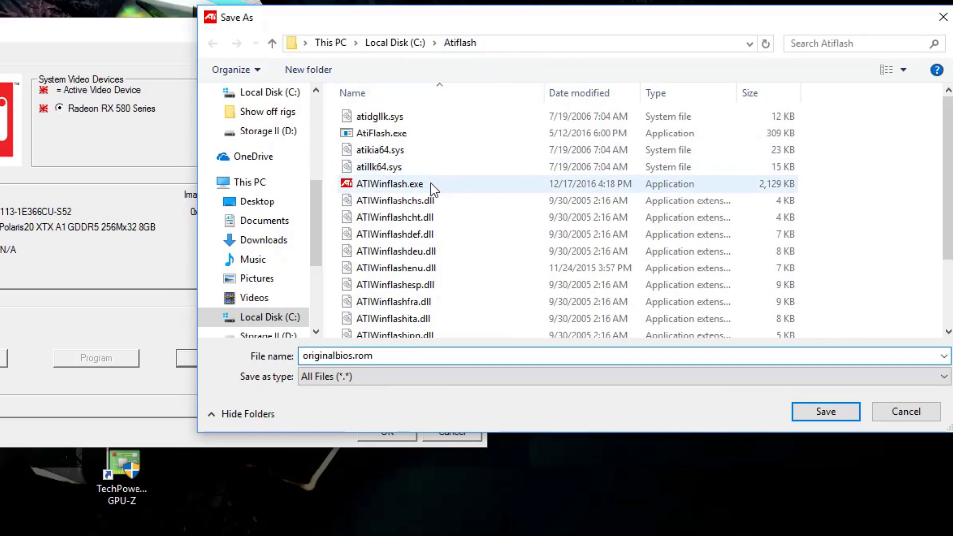
scroll(602, 209, down, 2)
scroll(578, 268, up, 2)
scroll(576, 267, down, 2)
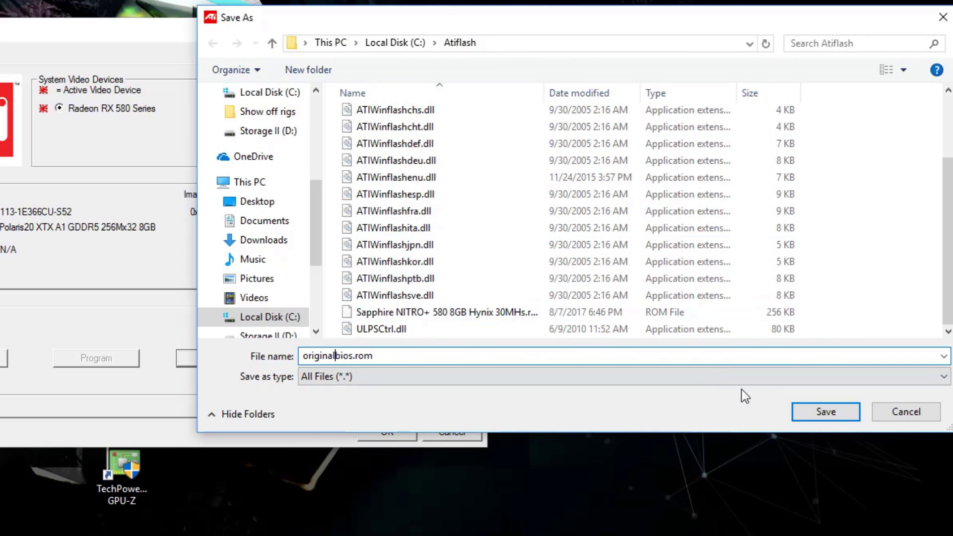
click(827, 416)
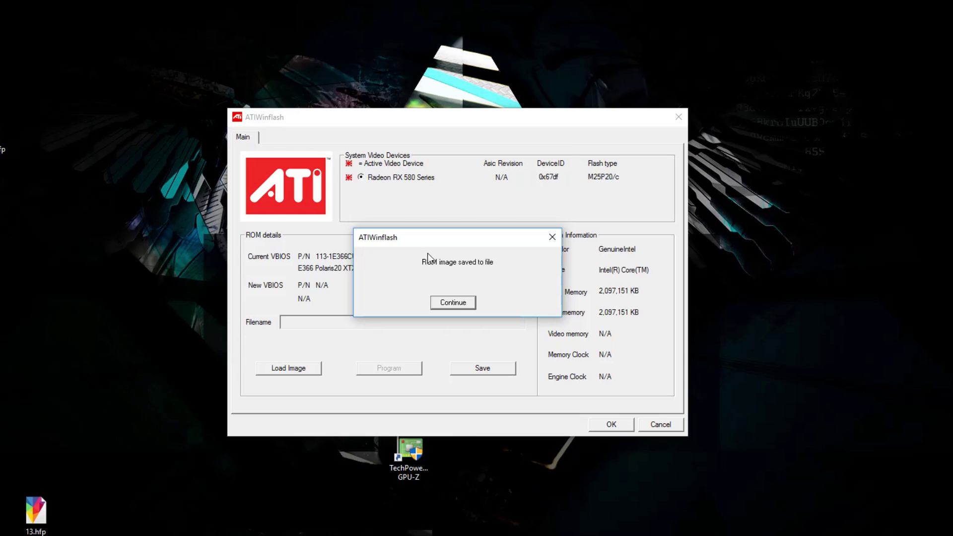
- Confirm originalbios.rom (256 KB) now sits in C:\Atiflash, then minimize Explorer
click(453, 302)
key(alt+Tab)
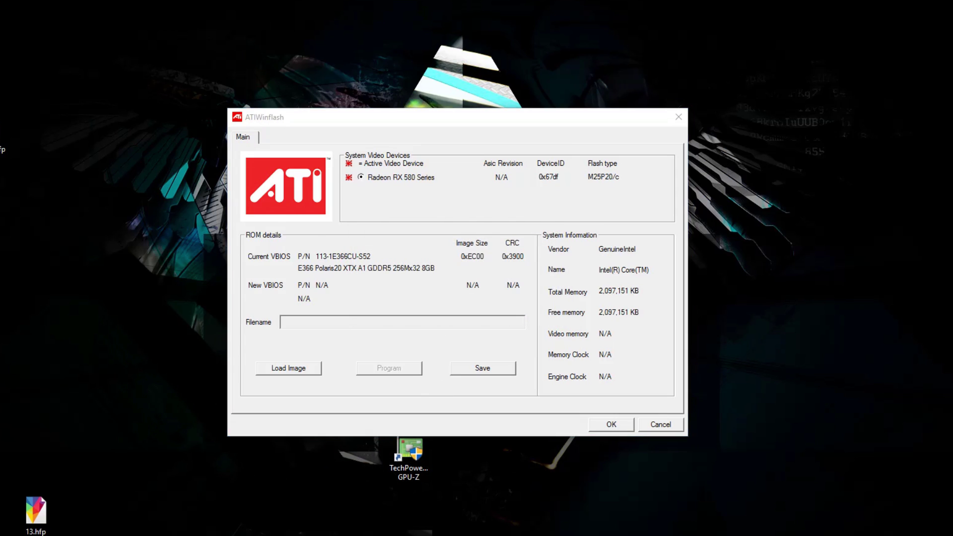
drag(420, 60, 153, 48)
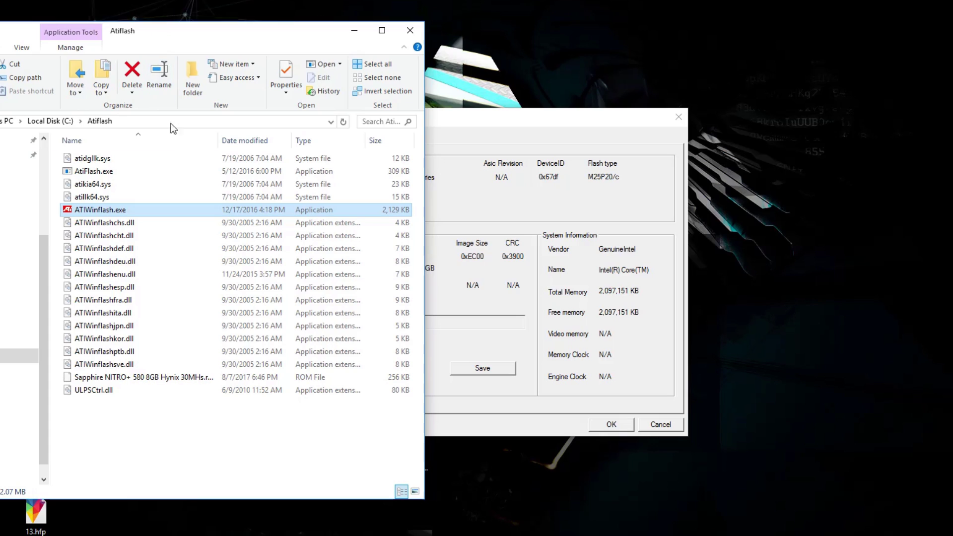
click(169, 376)
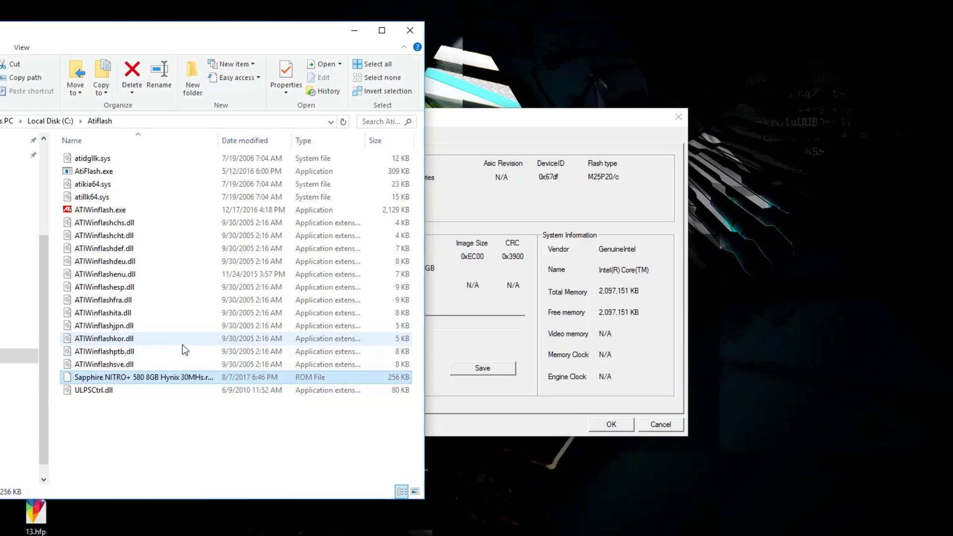
click(128, 381)
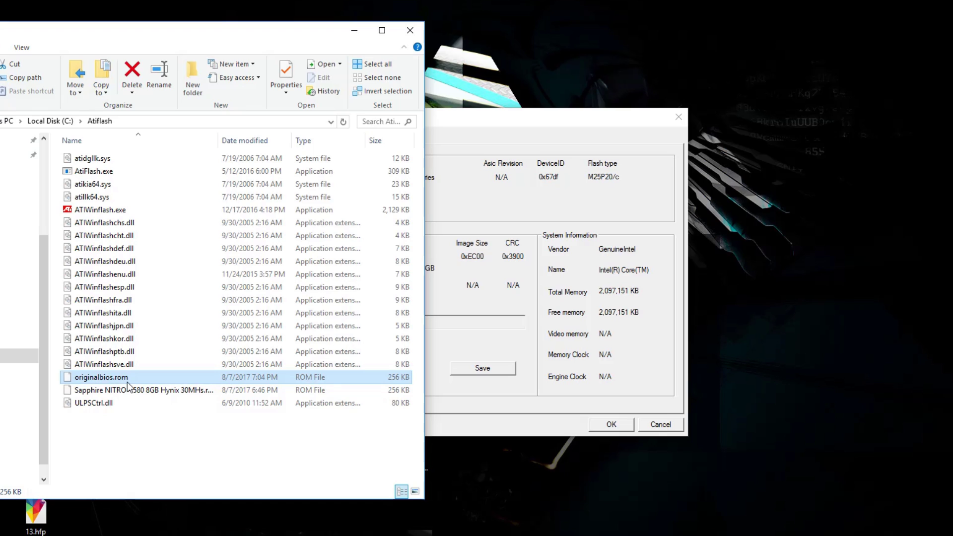
click(353, 31)
mouse_move(446, 120)
mouse_down()
mouse_move(428, 115)
mouse_move(440, 108)
mouse_up()
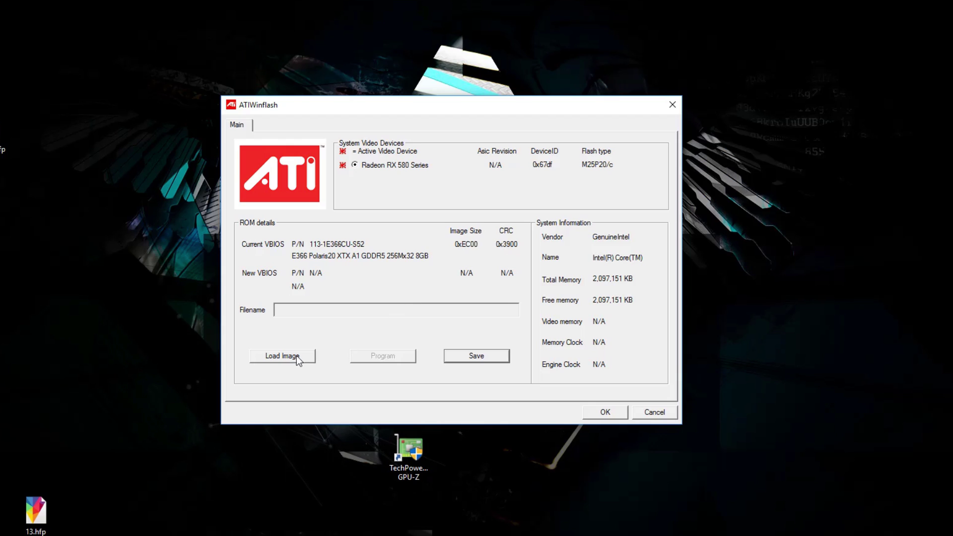
- Load the Sapphire NITRO+ 580 8GB Hynix 30MHs.rom image into ATIWinflash
click(282, 358)
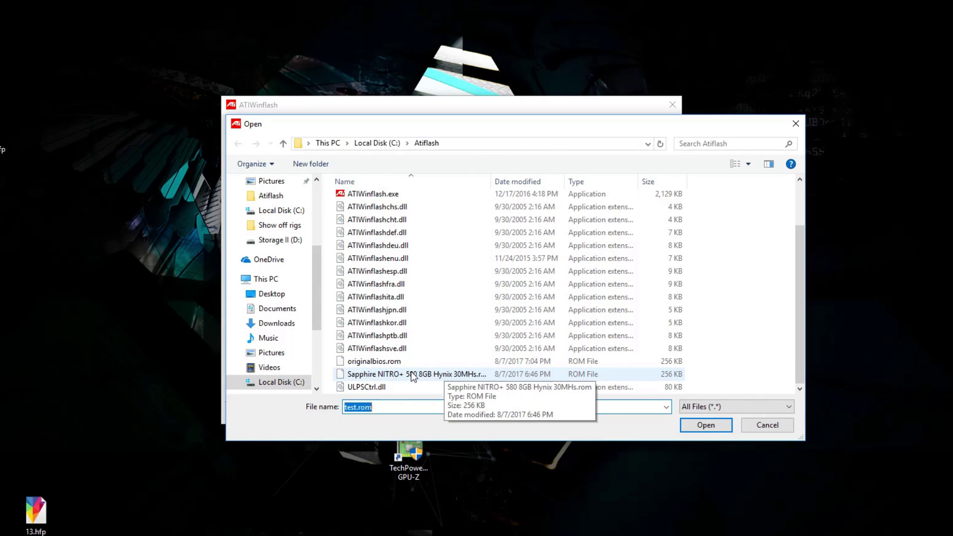
click(411, 377)
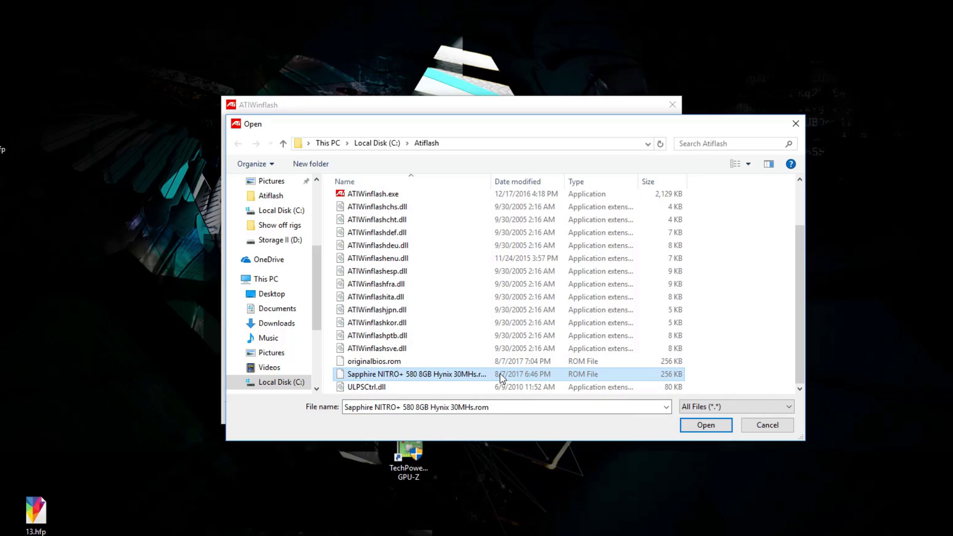
click(695, 422)
drag(406, 104, 396, 90)
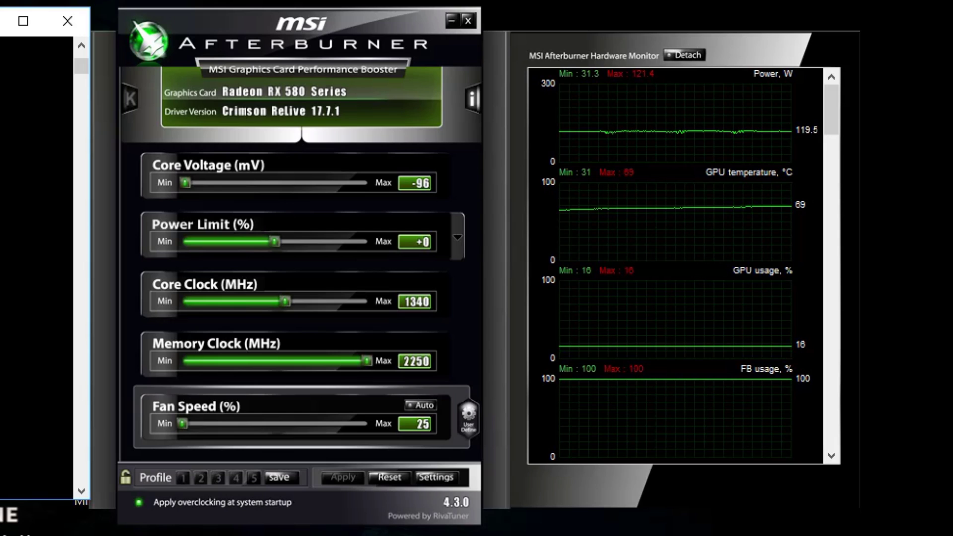
- Change MSI Afterburner's core voltage offset from -96 mV to 0 mV
click(415, 182)
text(0)
key(Return)
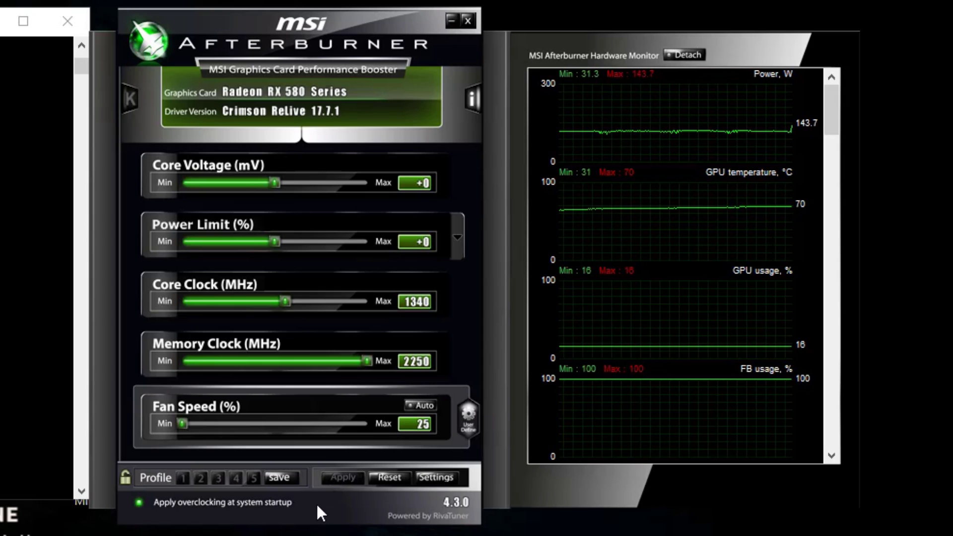
mouse_move(810, 137)
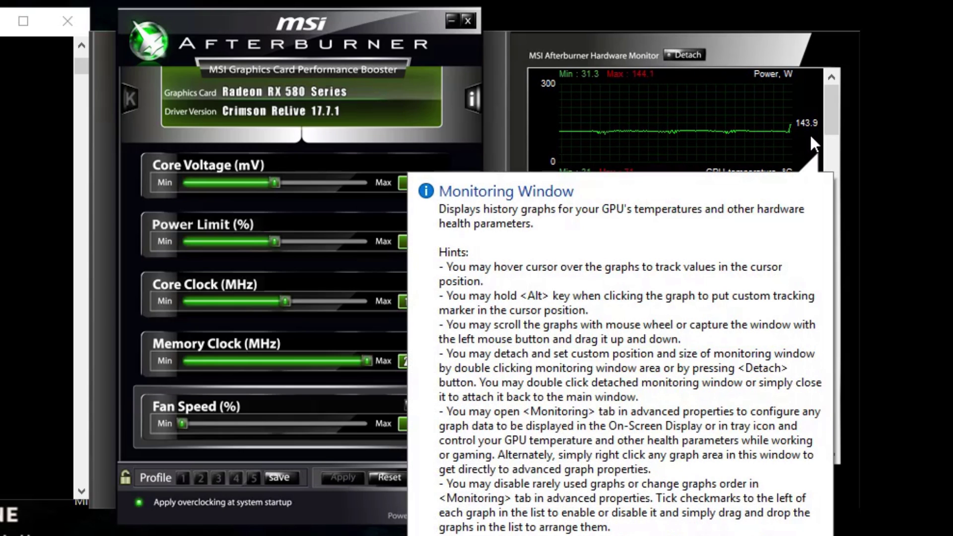